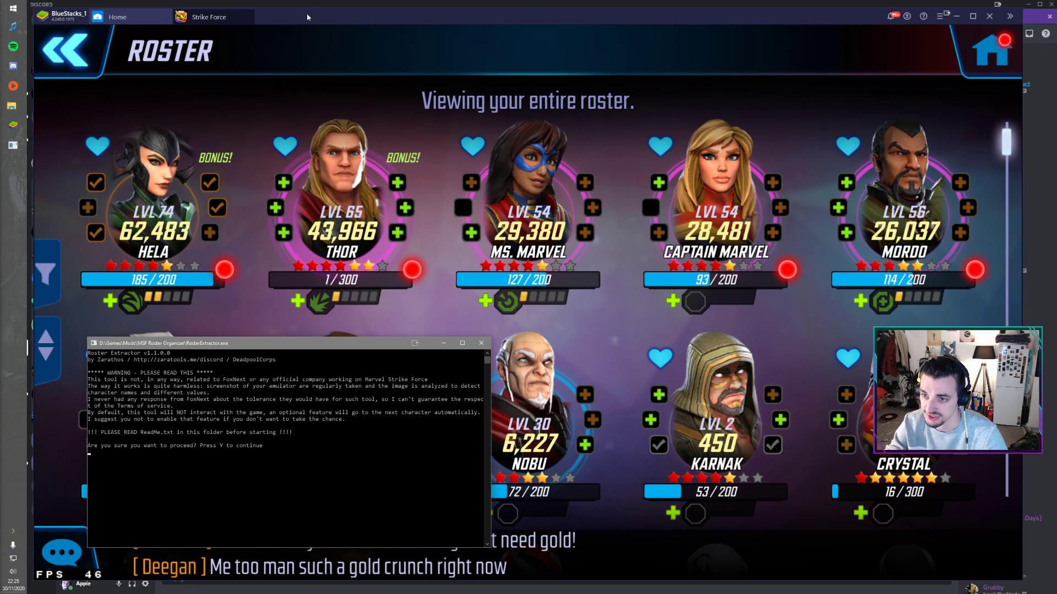
From Hela's page, answer the extractor prompts to capture 5 stars, level 74, power 62483, gear 13.
left_click(156, 195)
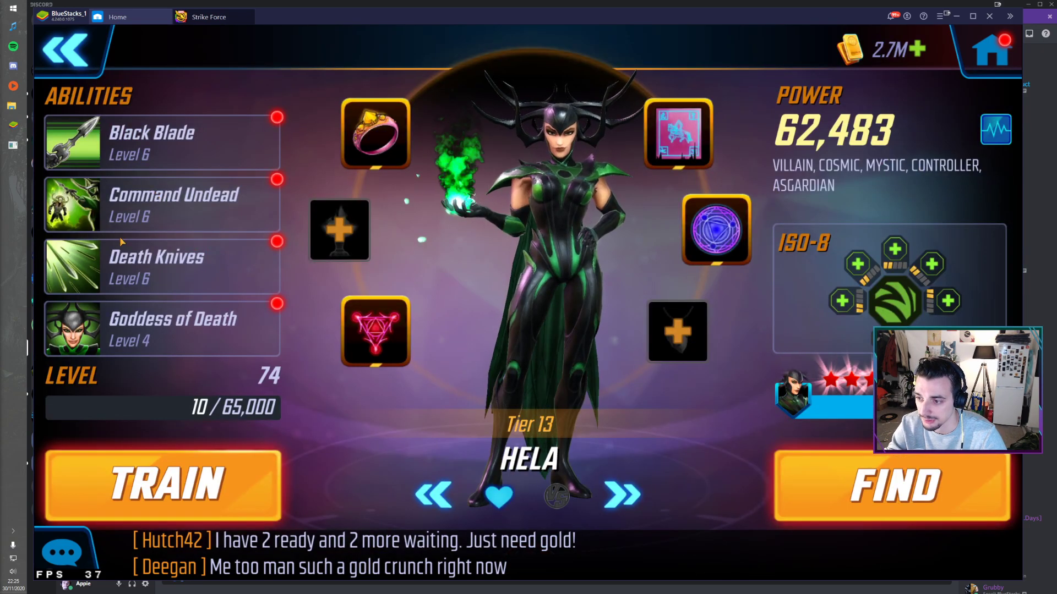
left_click(15, 149)
left_click(304, 478)
type("y")
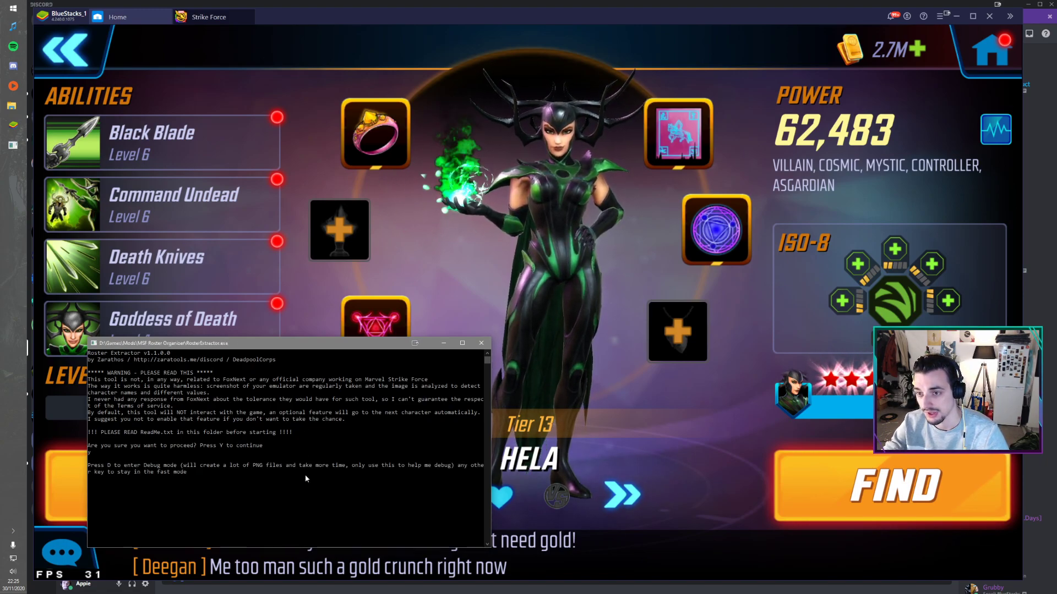
type("y")
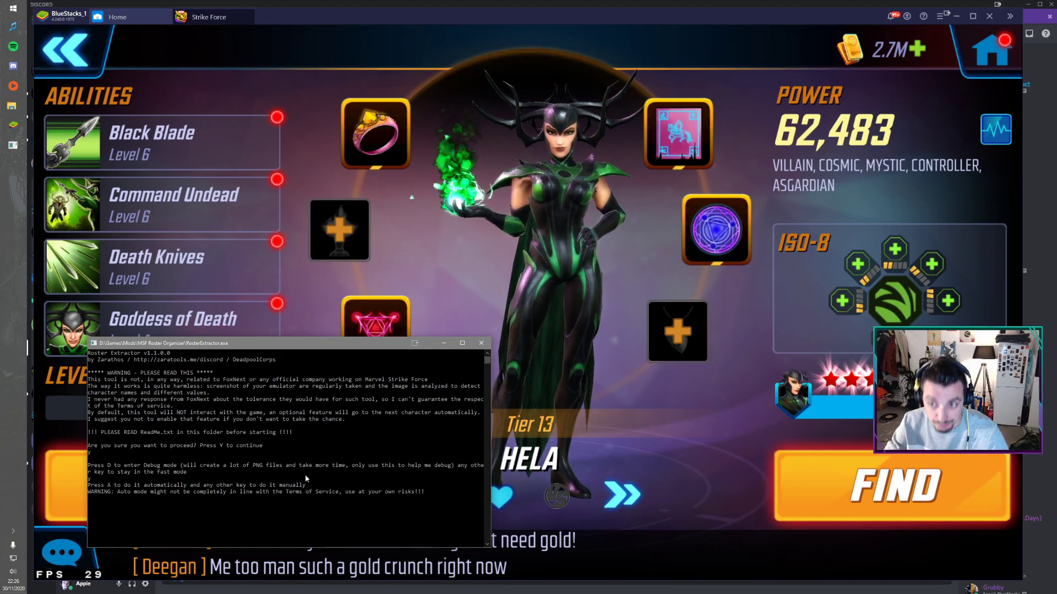
left_click(306, 479)
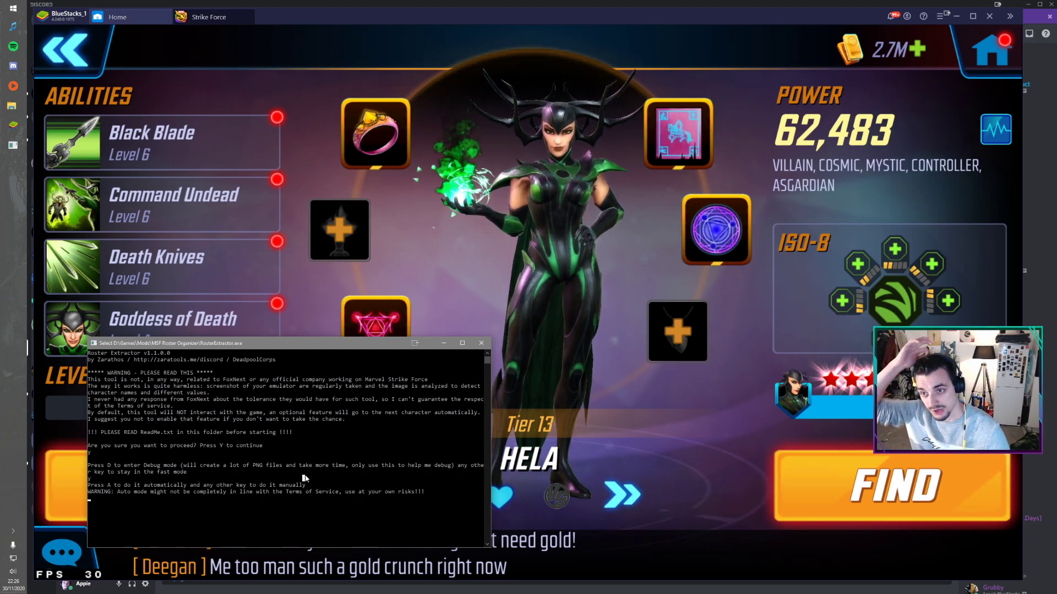
type("yEmulator detected: BlueStacks")
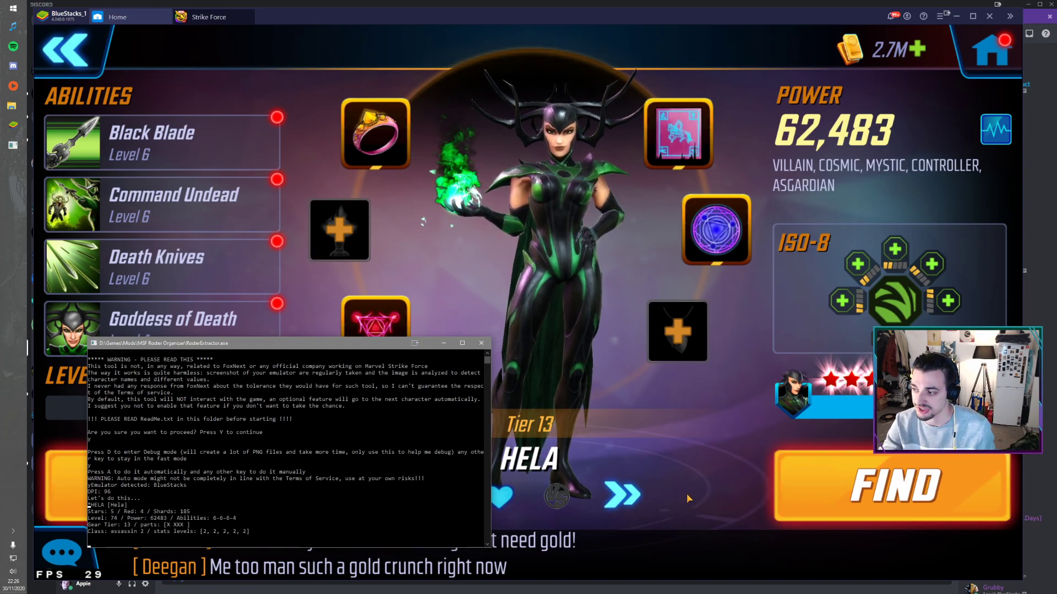
Advance to Thor so the extractor logs his stats, then bring the msf.gg Characters page forward.
left_click(627, 503)
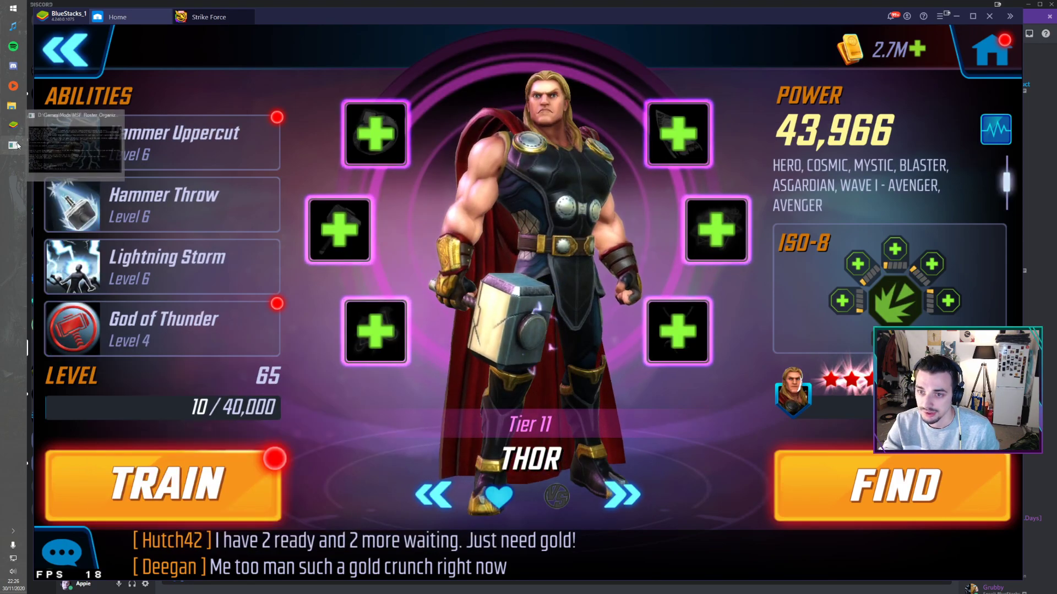
left_click(17, 146)
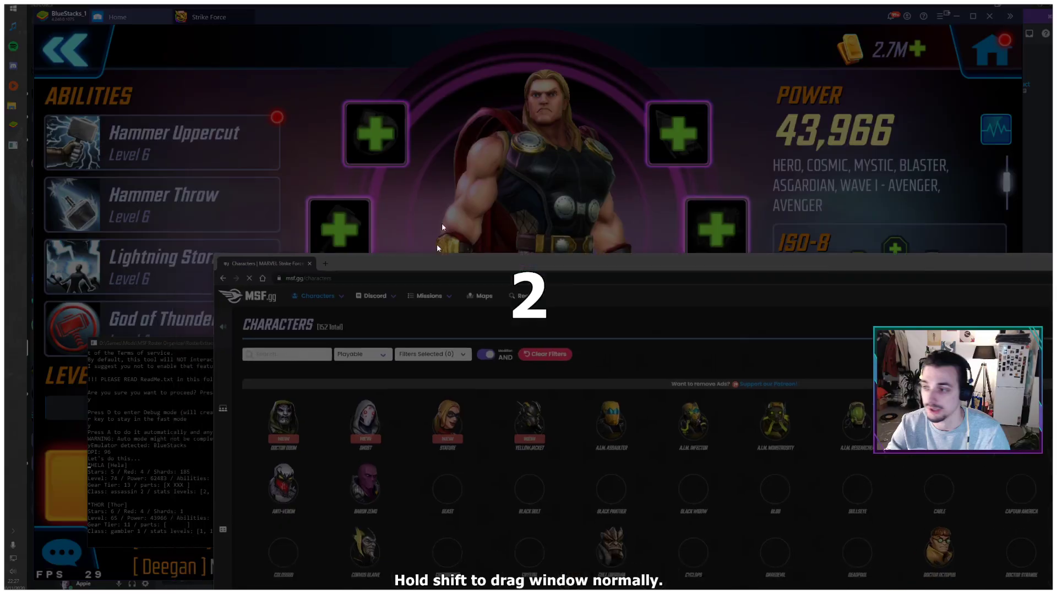
left_click_drag(442, 222, 289, 35)
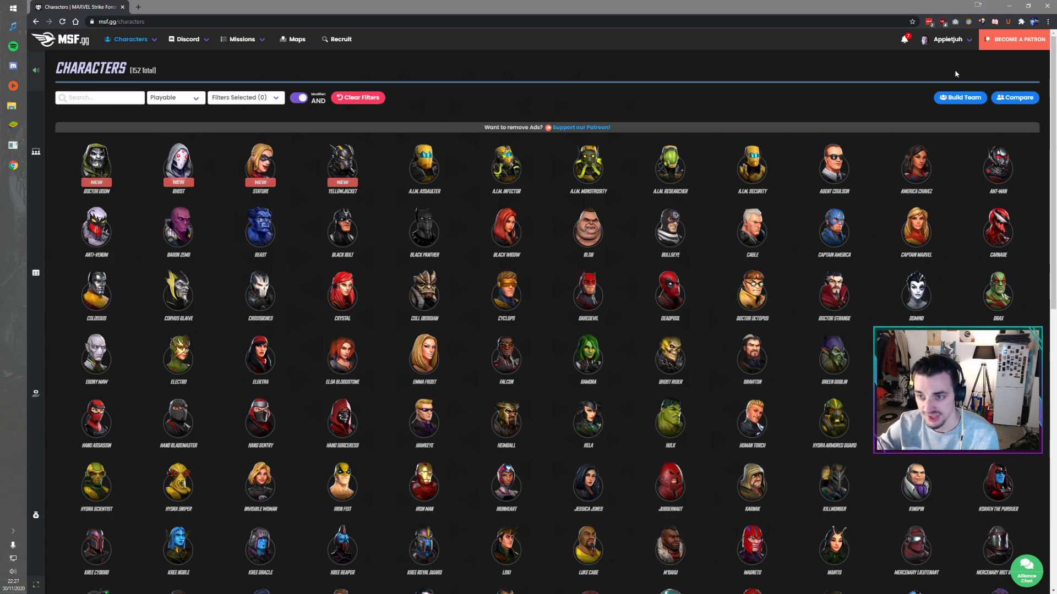
Open My Roster from the account menu (142 of 152 collected), and step the game back to Hela.
left_click(953, 50)
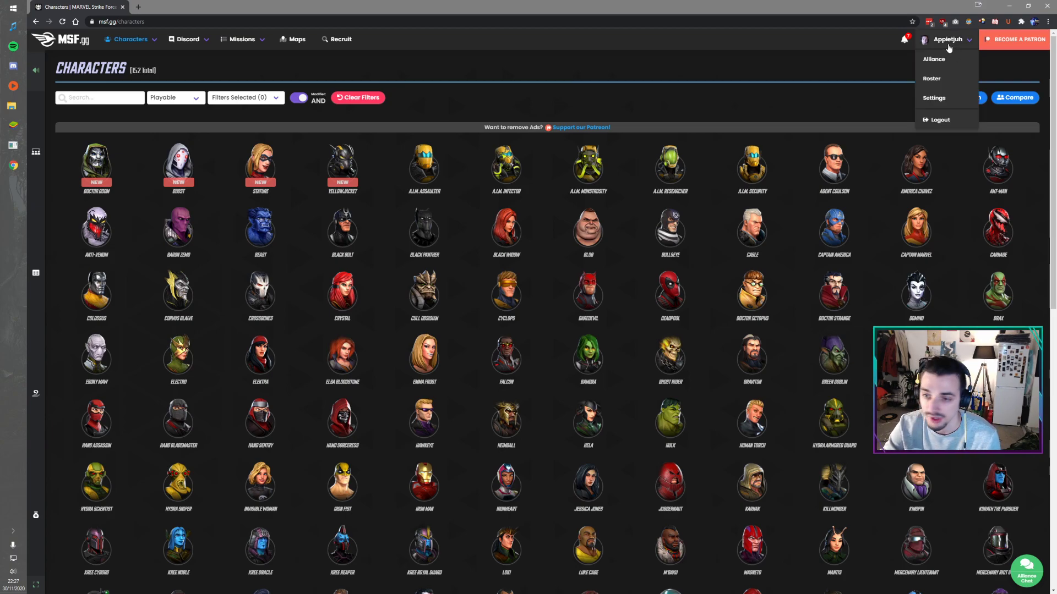
left_click(934, 81)
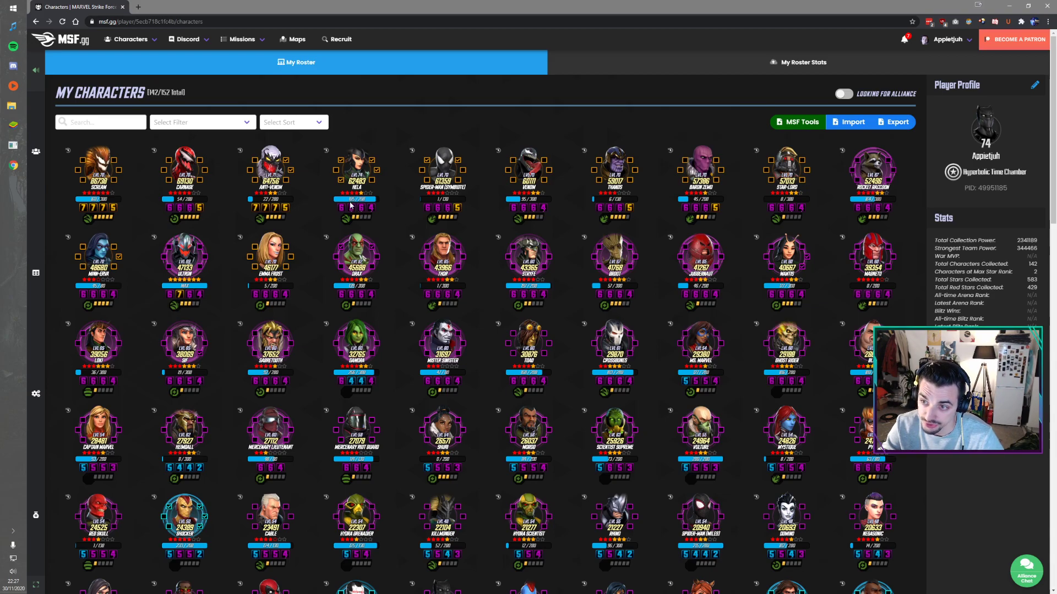
left_click(13, 124)
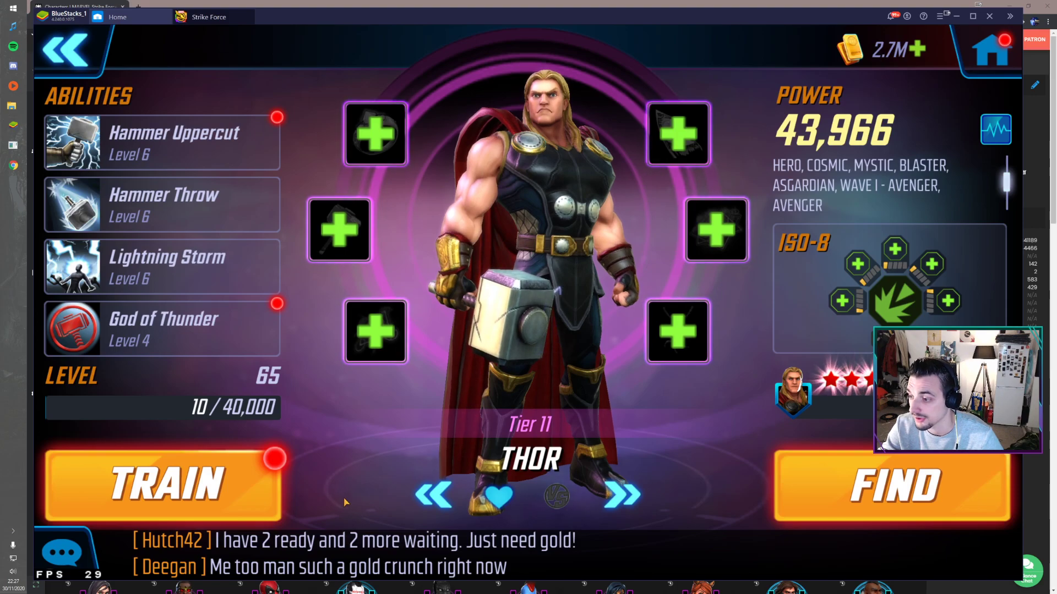
left_click(437, 498)
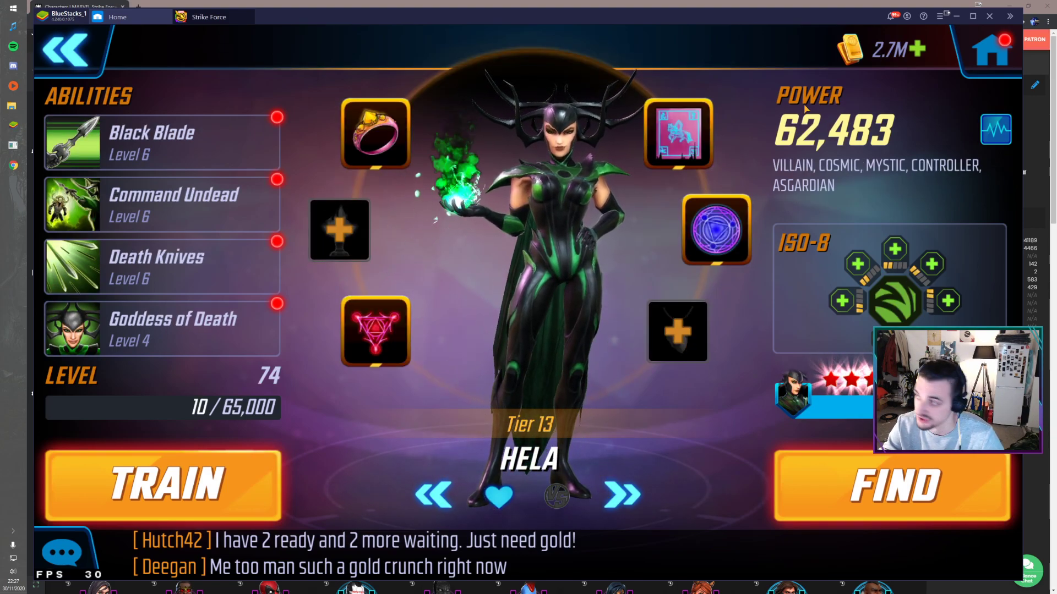
left_click(957, 16)
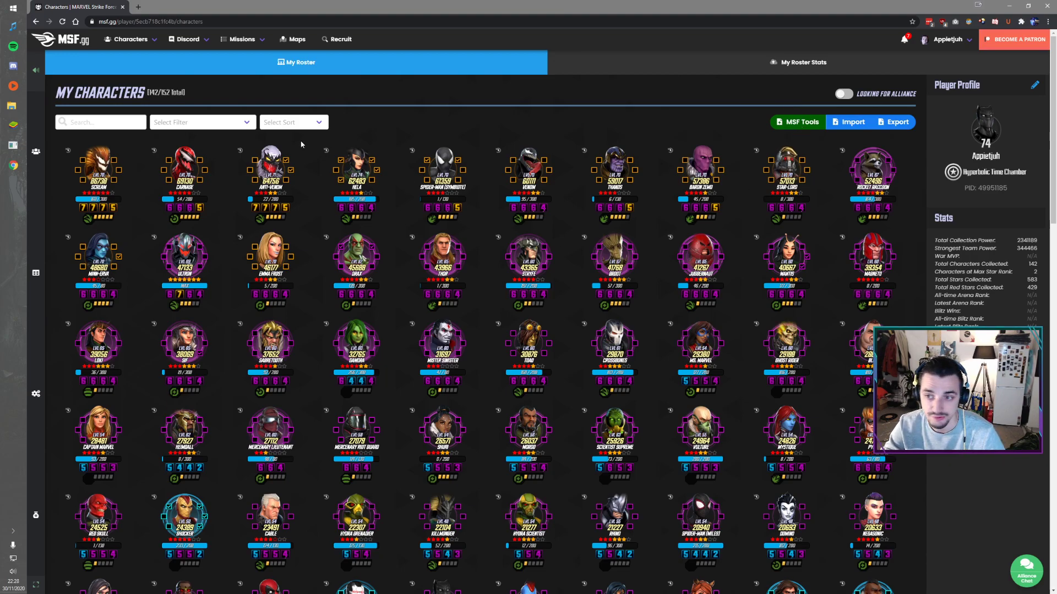
In the MSF Roster Organizer folder, select the RosterExport_msfgg.csv export file.
mouse_move(13, 109)
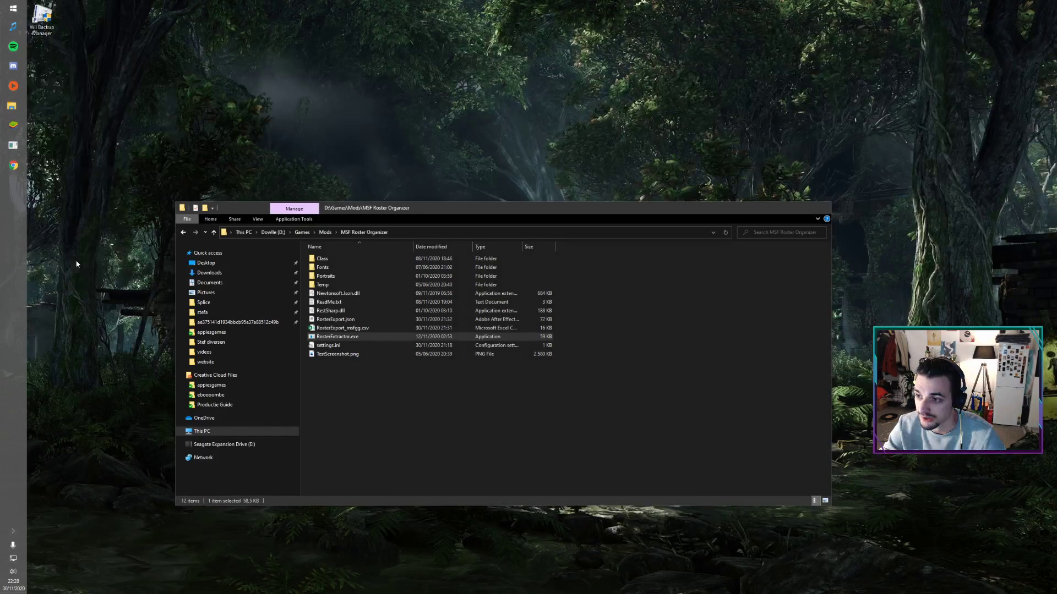
left_click(104, 259)
left_click(543, 435)
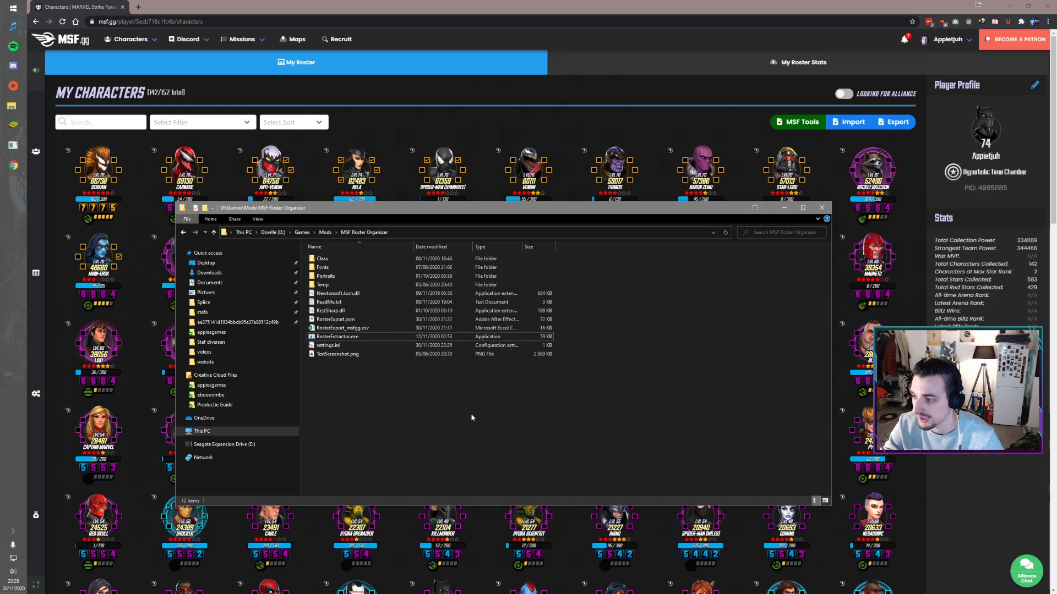
left_click(372, 330)
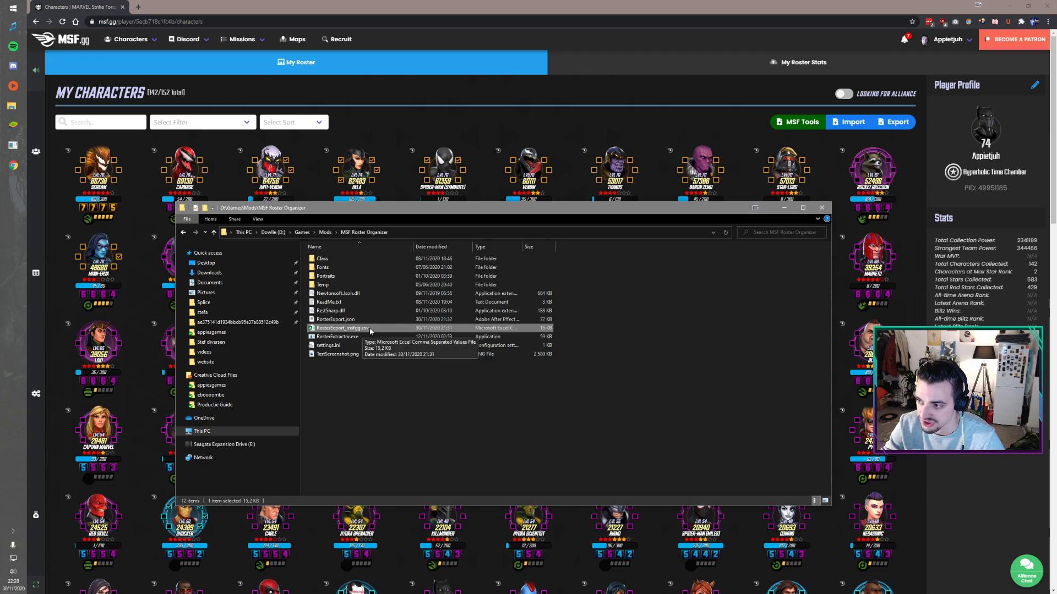
Start a roster import on msf.gg, then close the file picker without importing.
left_click(675, 130)
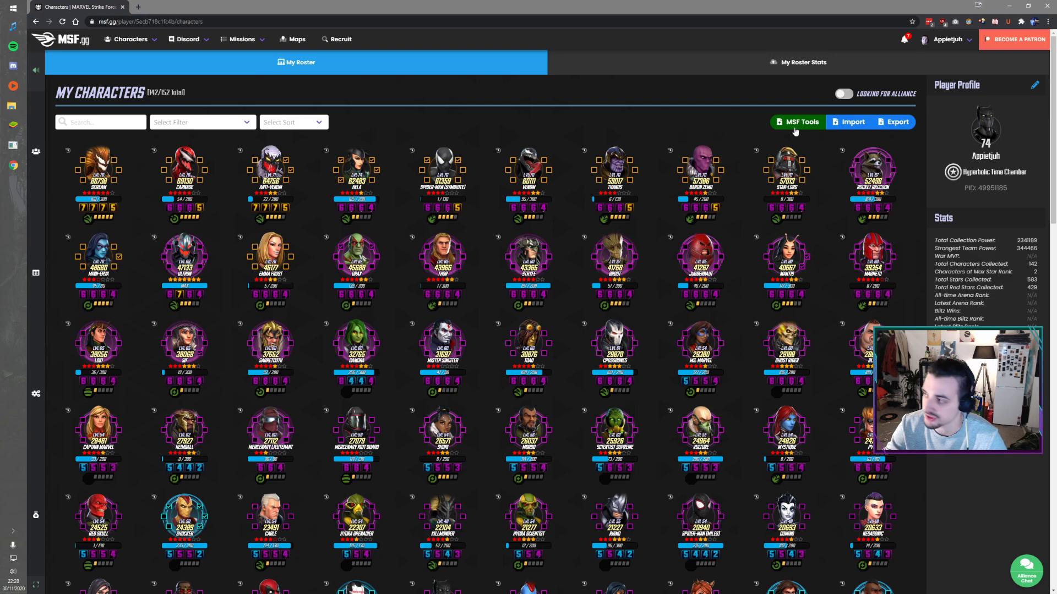
left_click(848, 125)
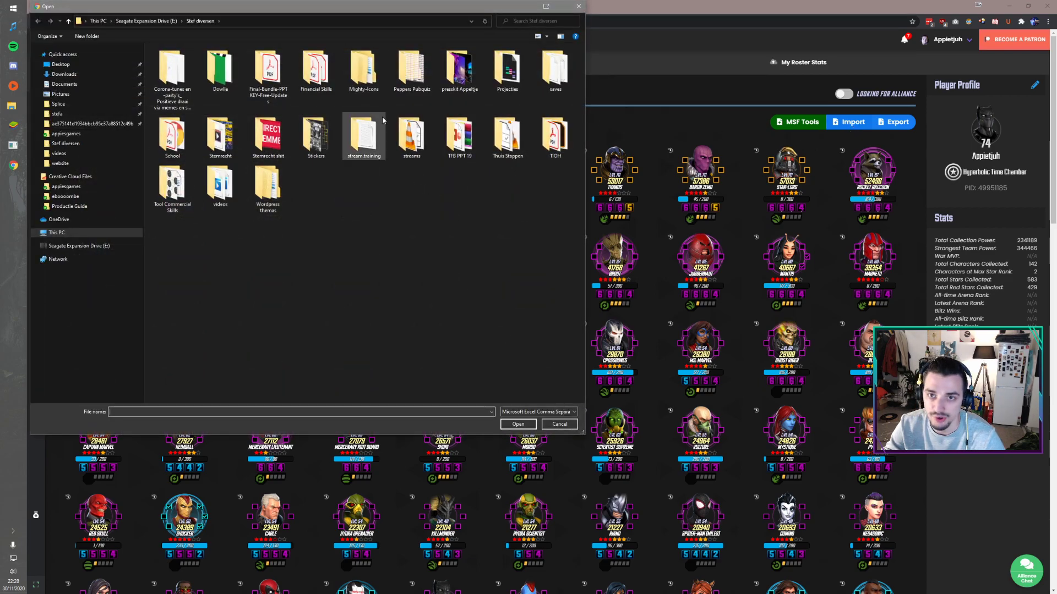
left_click(578, 7)
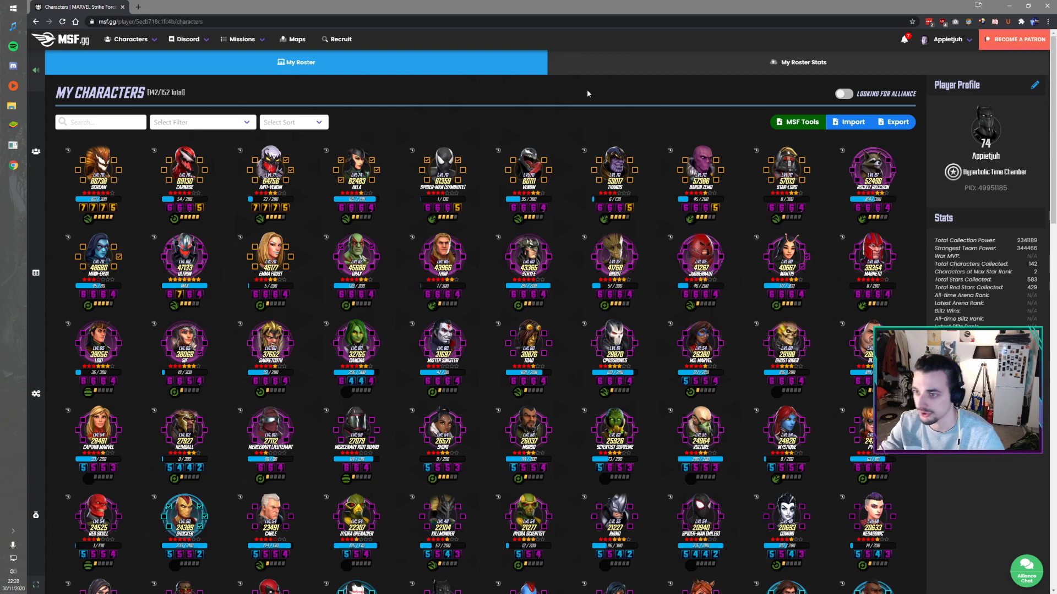
Select RosterExport.json in the MSF Roster Organizer folder, then return to the msf.gg roster page.
mouse_move(11, 105)
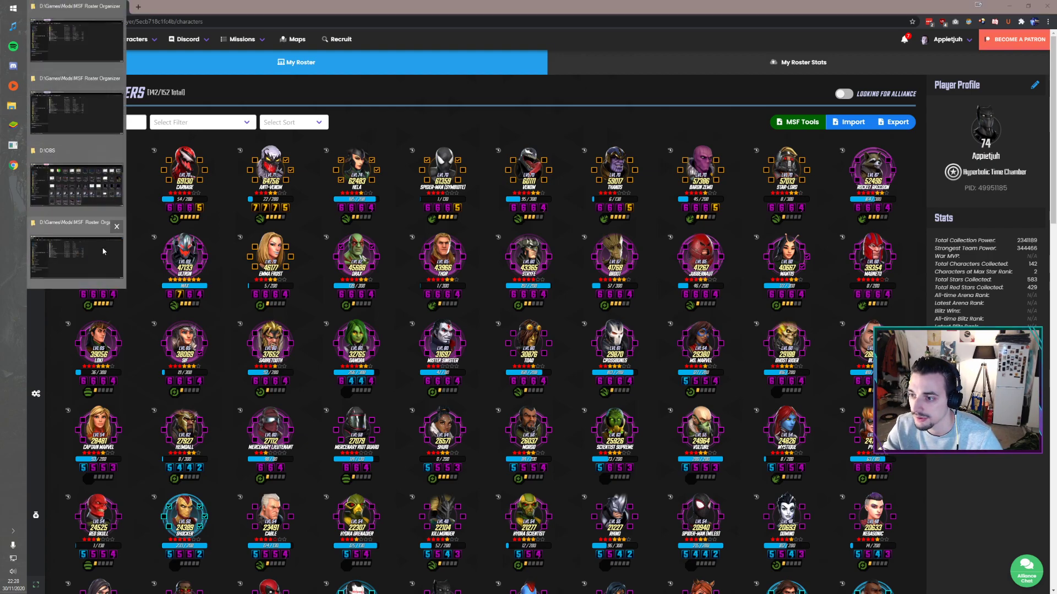
left_click(77, 253)
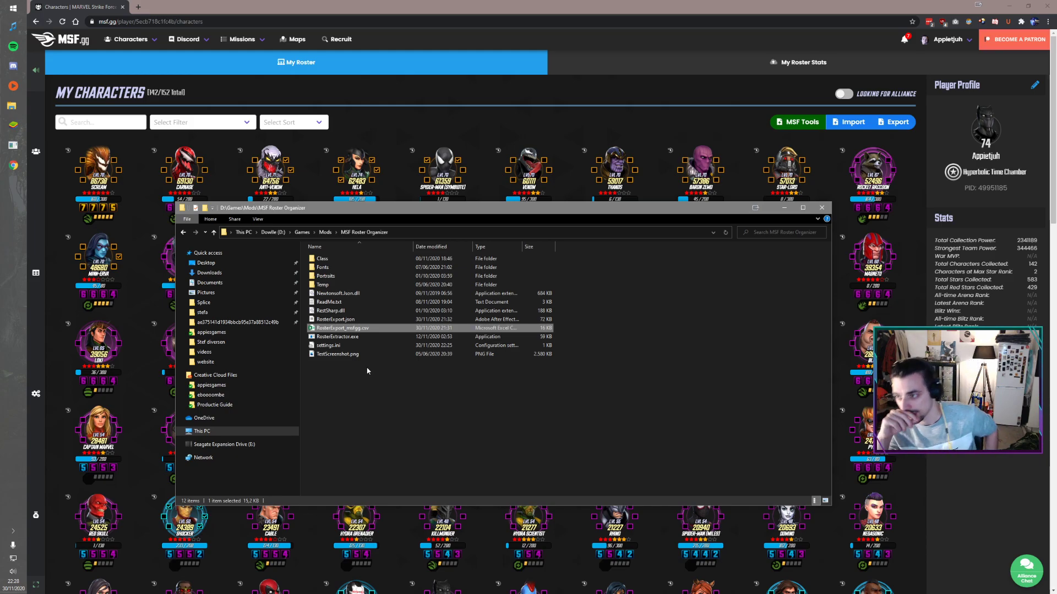
left_click(360, 320)
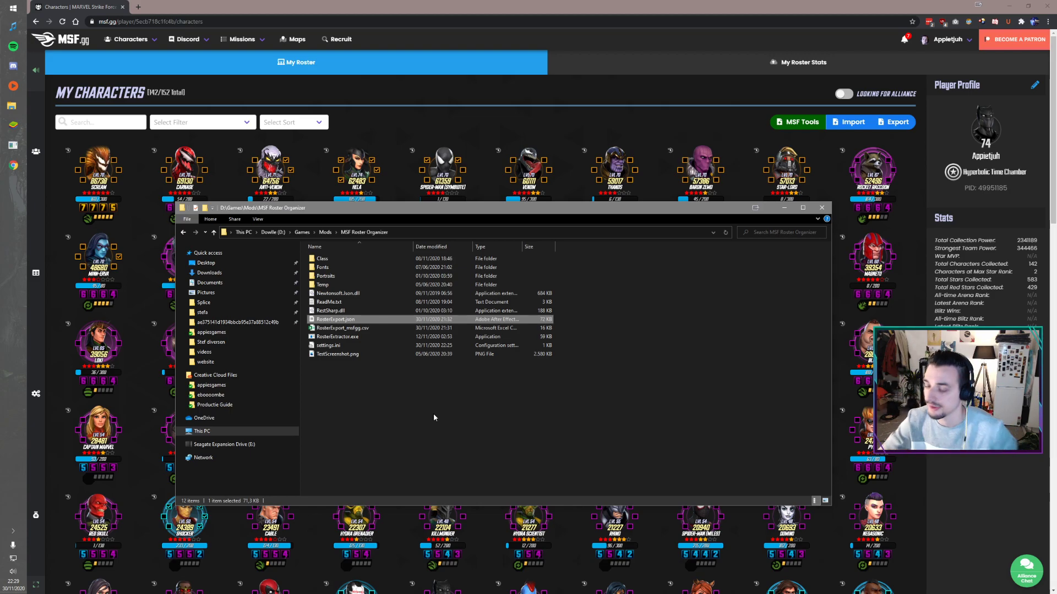
left_click(584, 80)
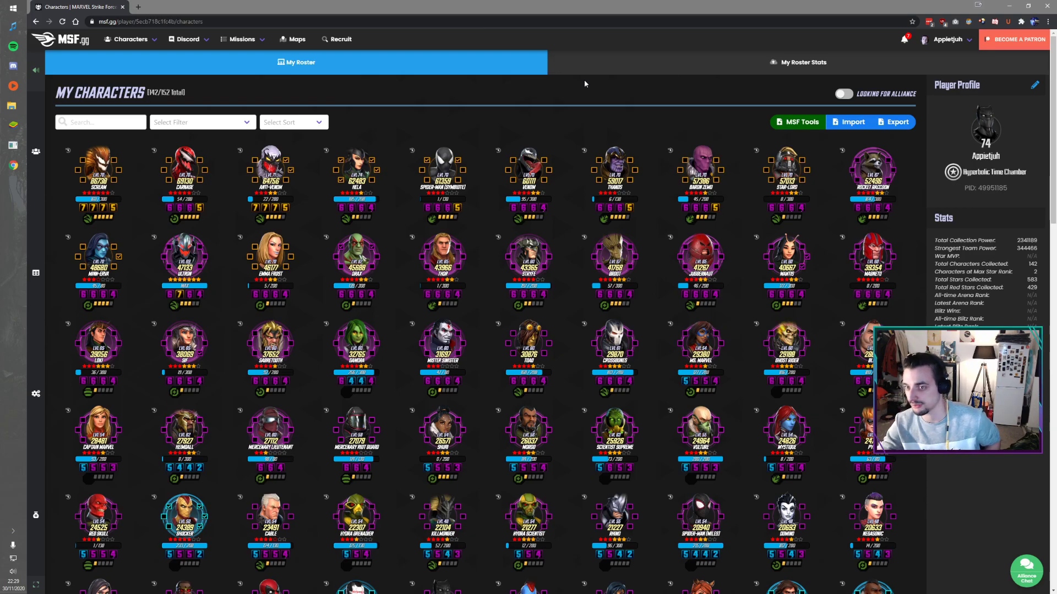
Choose Alliance from the account menu to show Hyperbolic Time Chamber's members (level 14, 24 members).
left_click(948, 39)
left_click(939, 59)
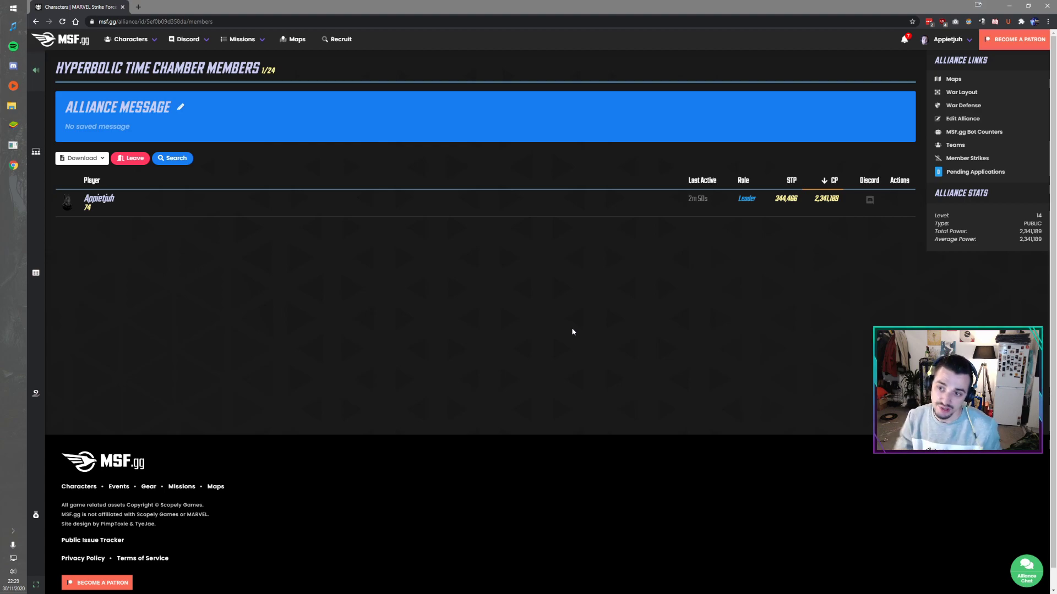
left_click(971, 92)
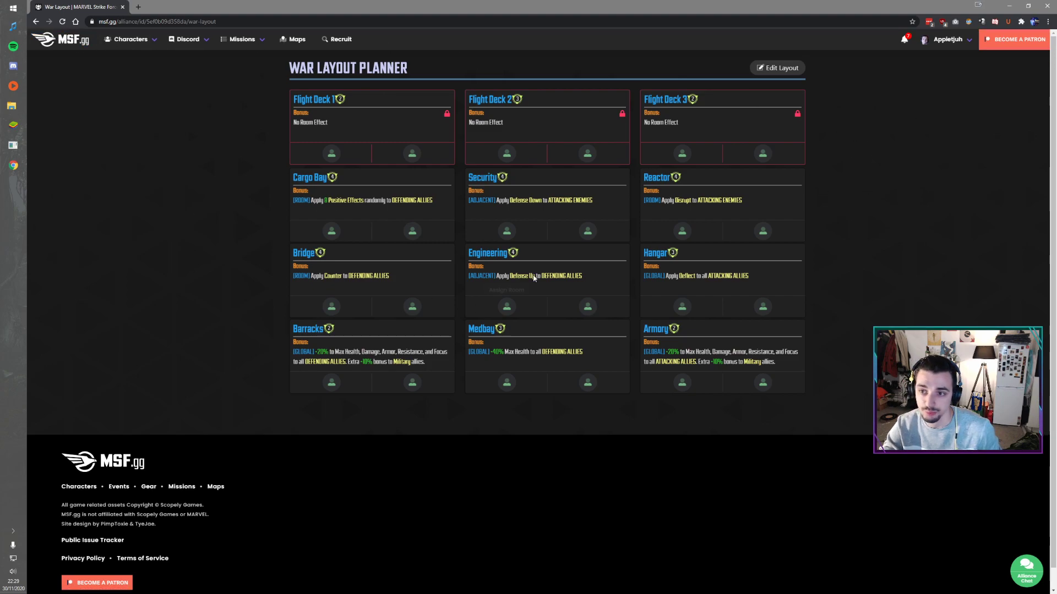
left_click(411, 153)
left_click(556, 81)
left_click(518, 112)
left_click(519, 111)
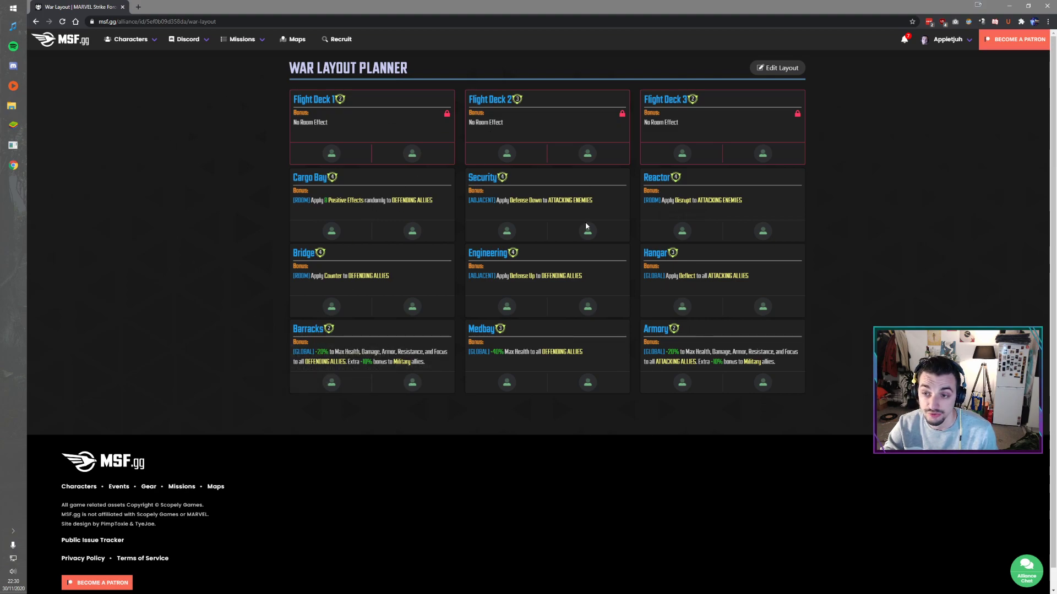
left_click(961, 46)
left_click(939, 64)
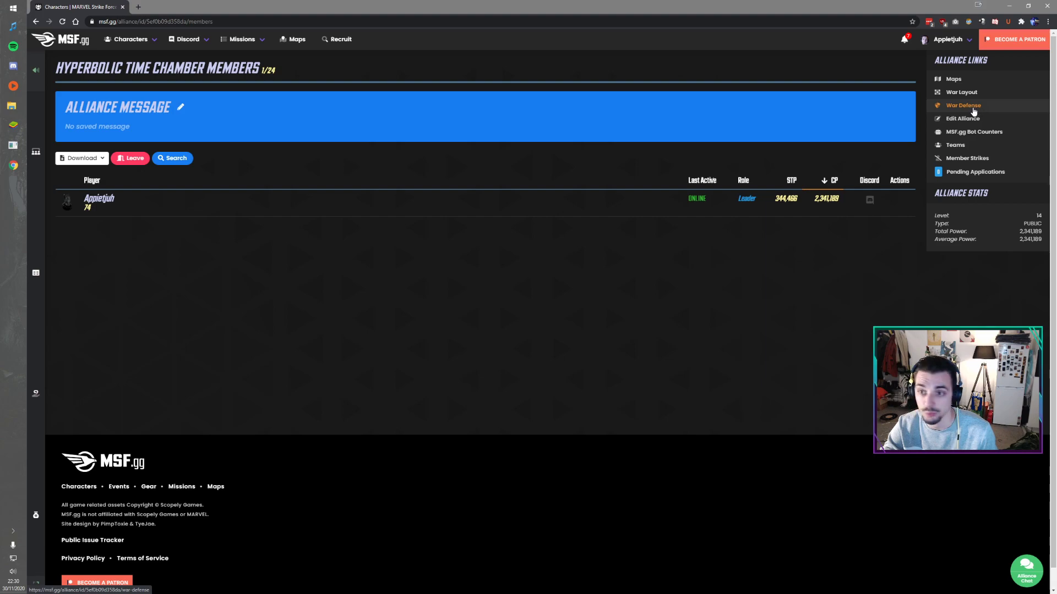
left_click(972, 107)
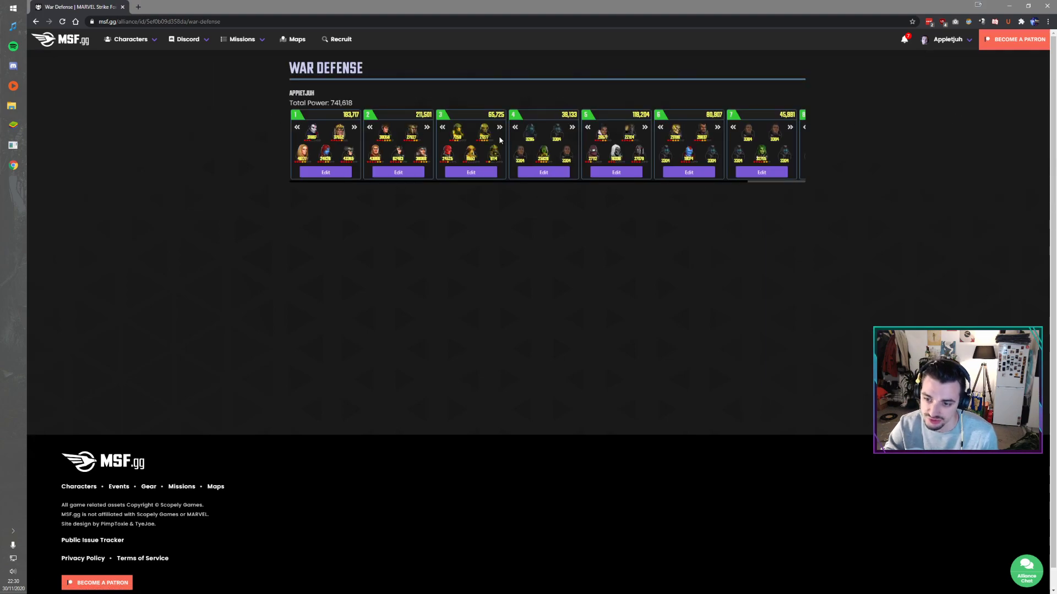
left_click(946, 40)
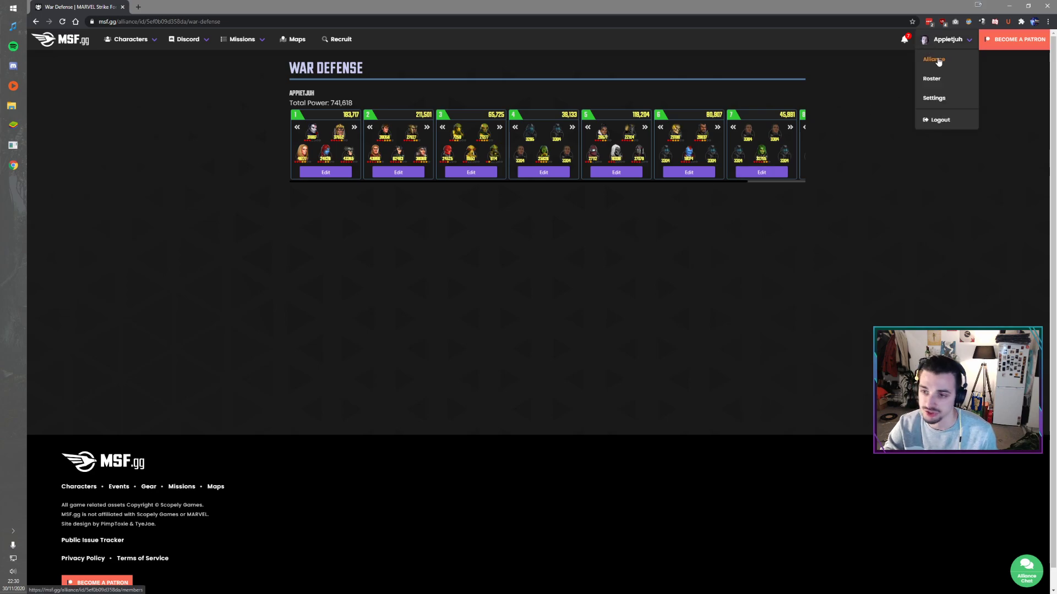
left_click(937, 59)
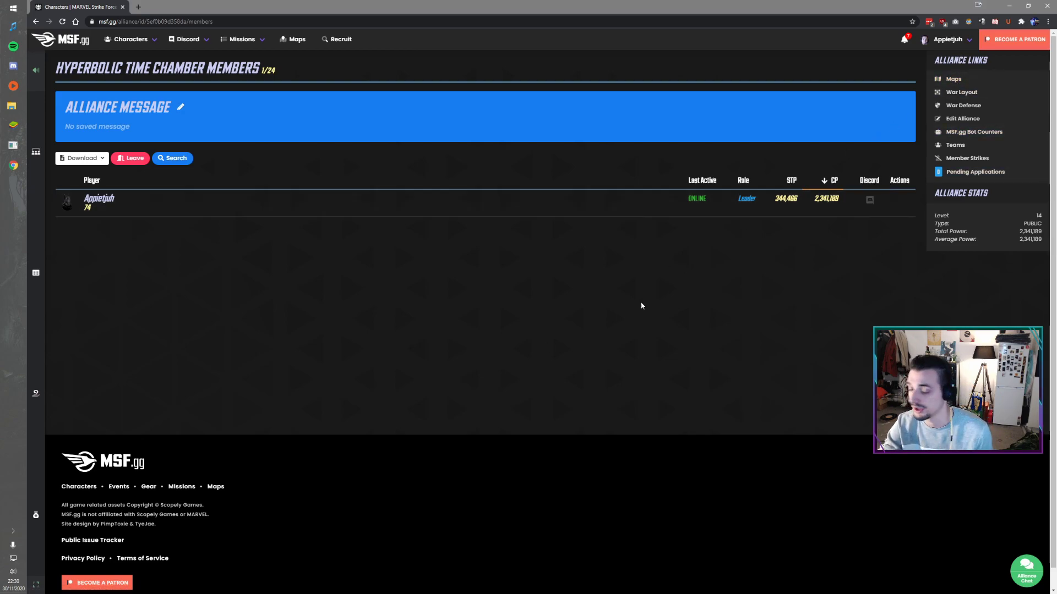
Go to The Chamber server's #bot-spam channel in Discord and clear a stray typed character.
mouse_move(13, 66)
left_click(38, 82)
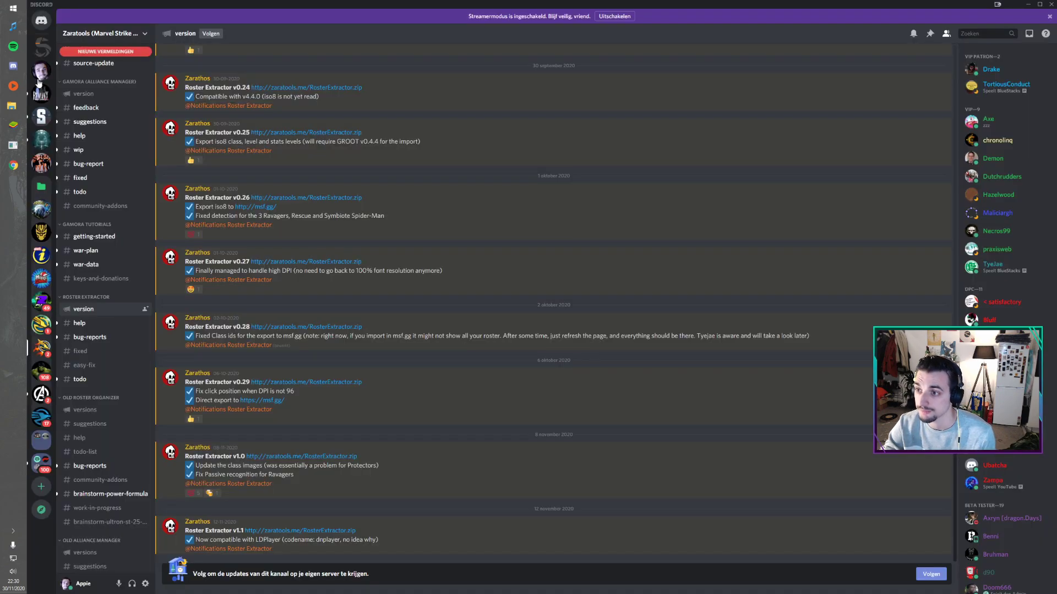
left_click(41, 140)
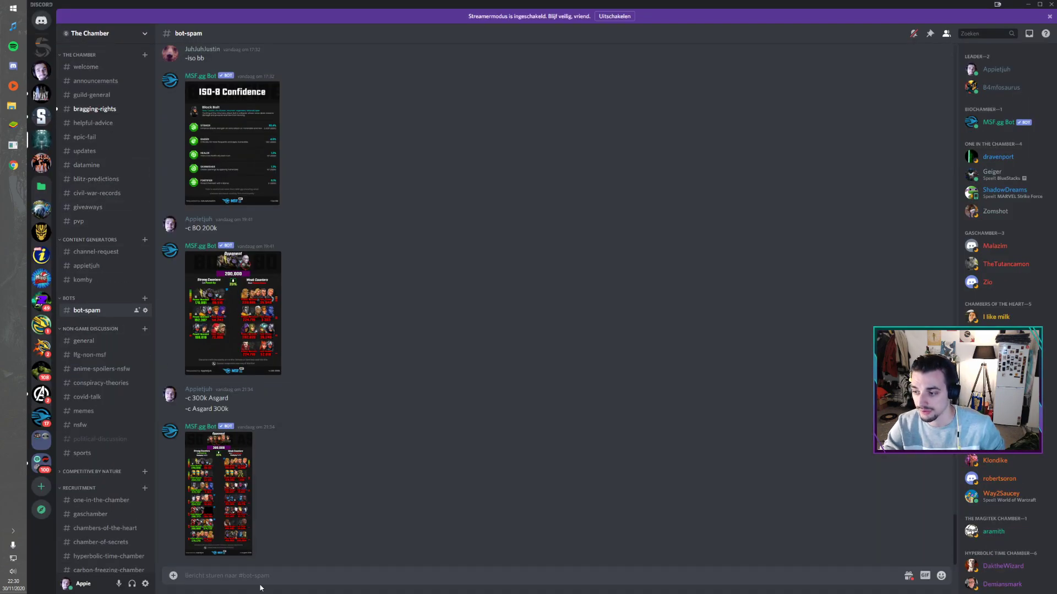
type("-")
key("BackSpace")
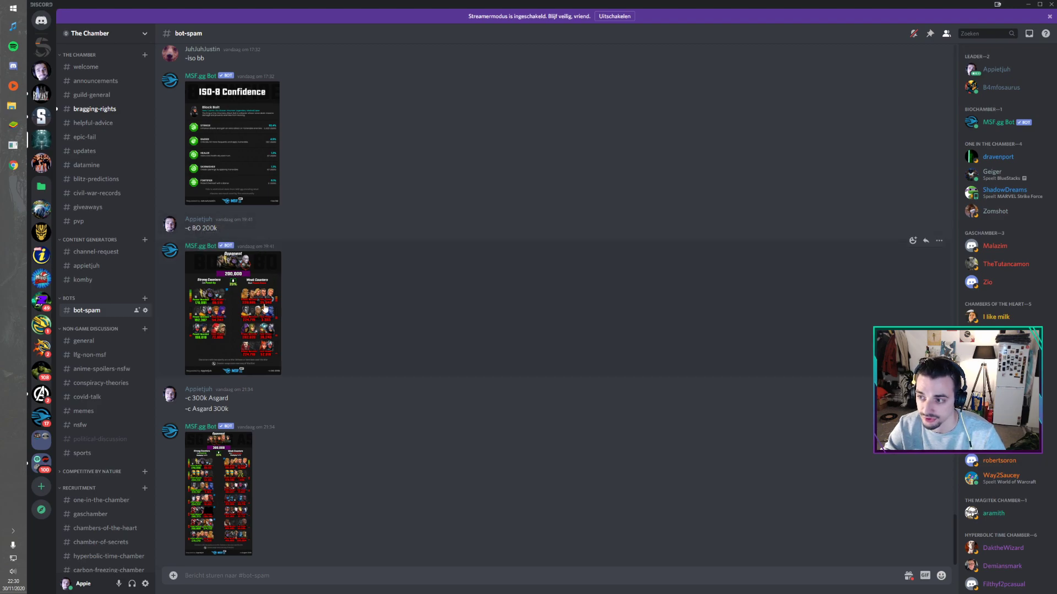
Enlarge the BO 200k counters image, close it, then open the Asgard 300k counters full size.
left_click(280, 320)
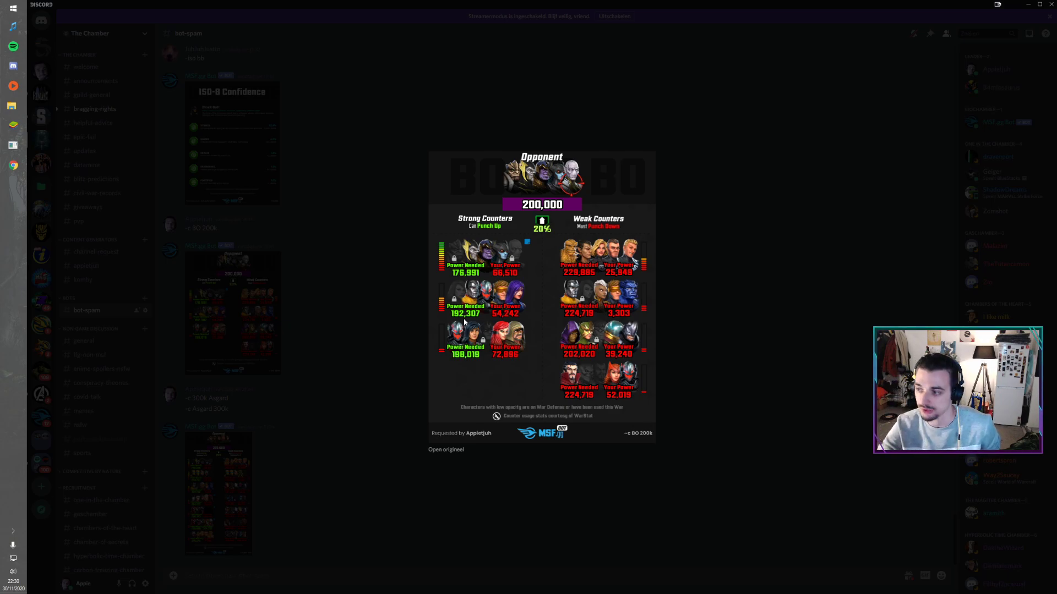
left_click(370, 325)
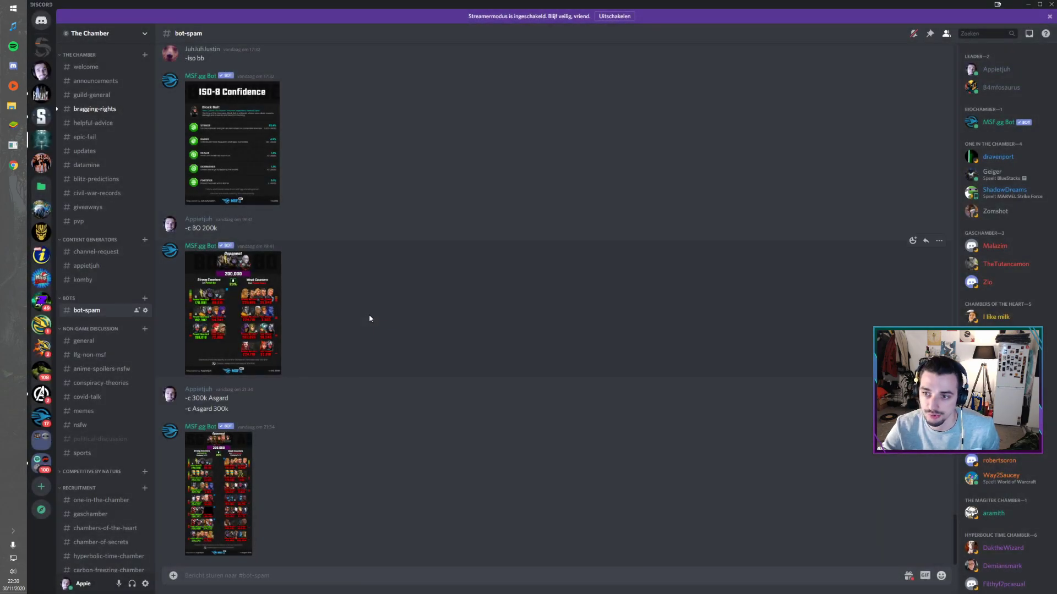
left_click(224, 492)
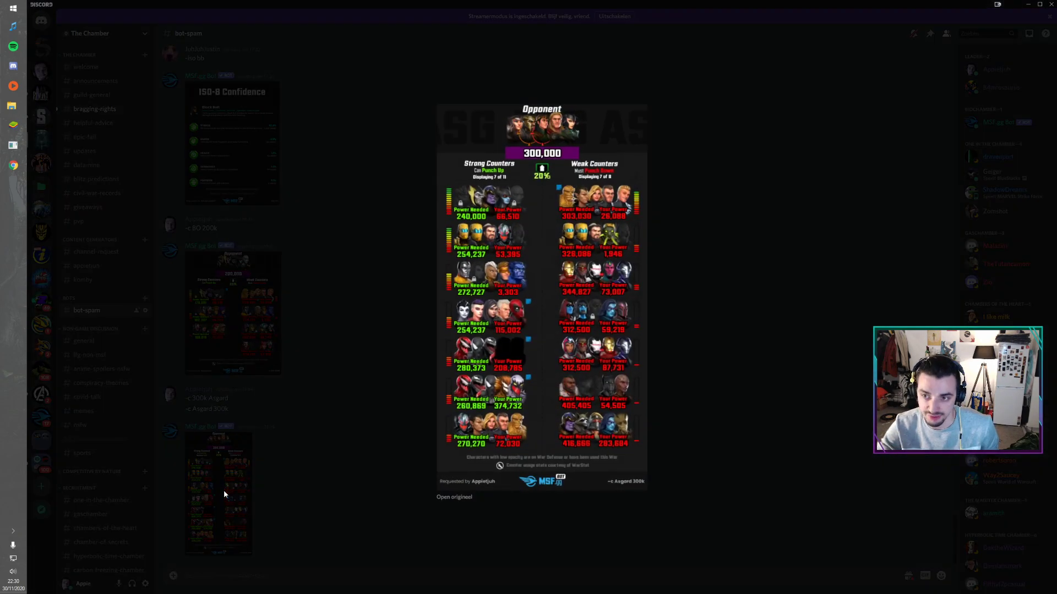